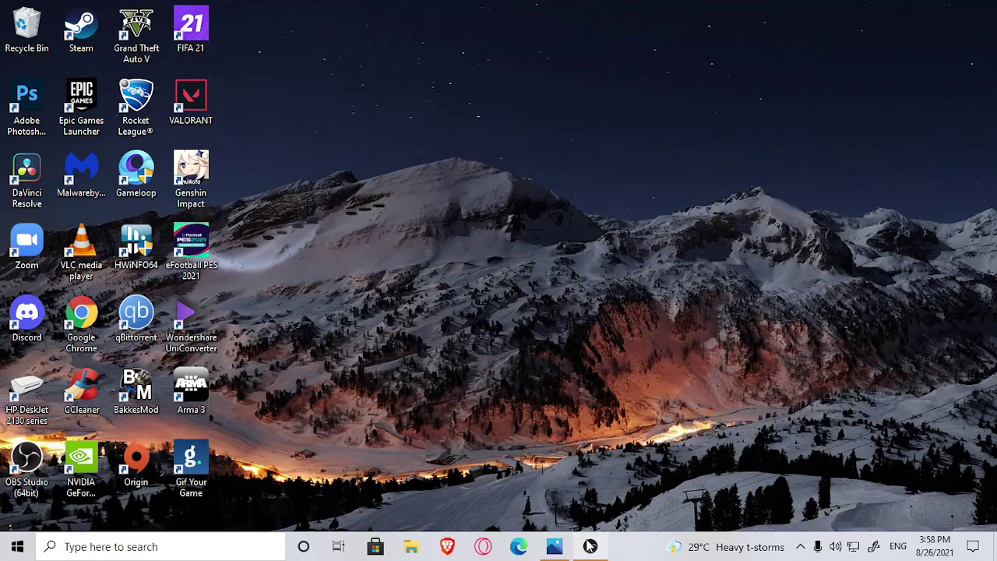
- Zoom the DNS troubleshooting screenshot in Photos to 161% so the Problems found message is readable
click(554, 546)
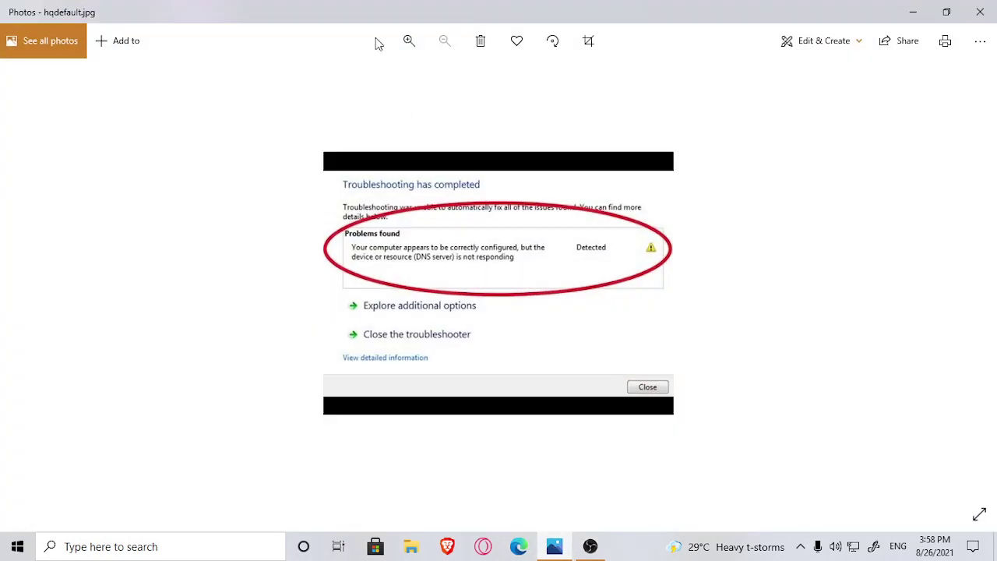
click(409, 42)
click(411, 43)
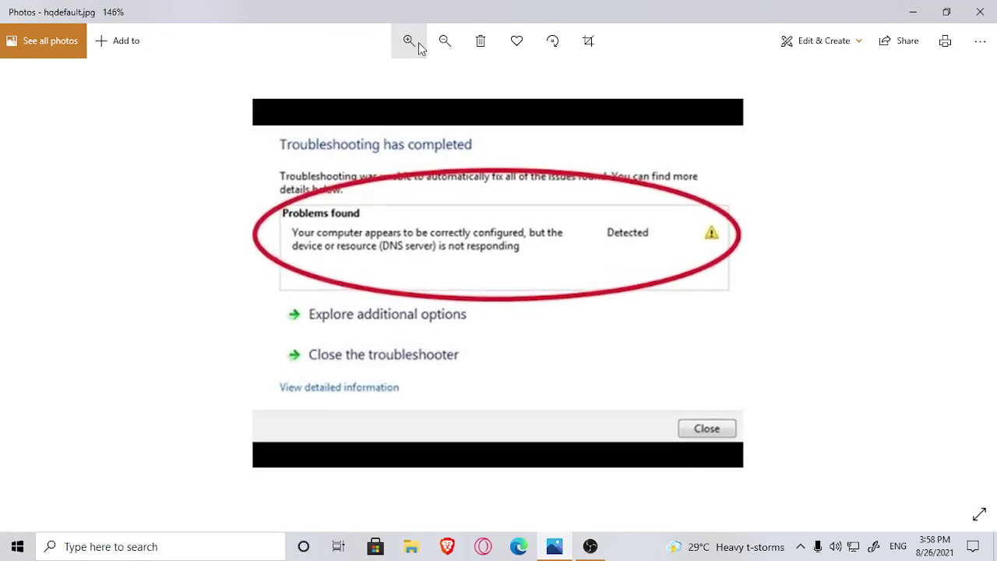
click(410, 43)
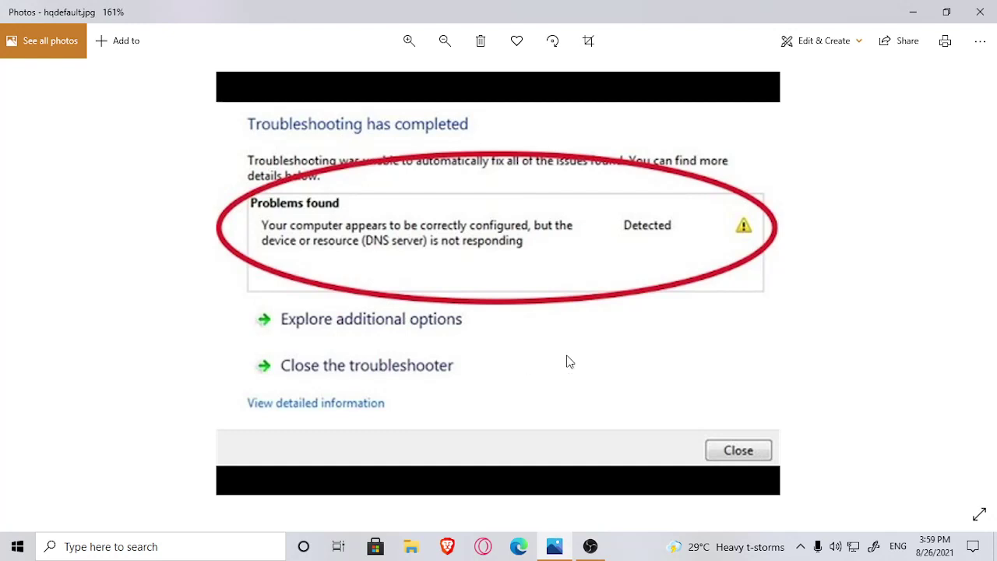
- Go from the tray network icon to Network & Internet settings and open Change adapter options
click(912, 10)
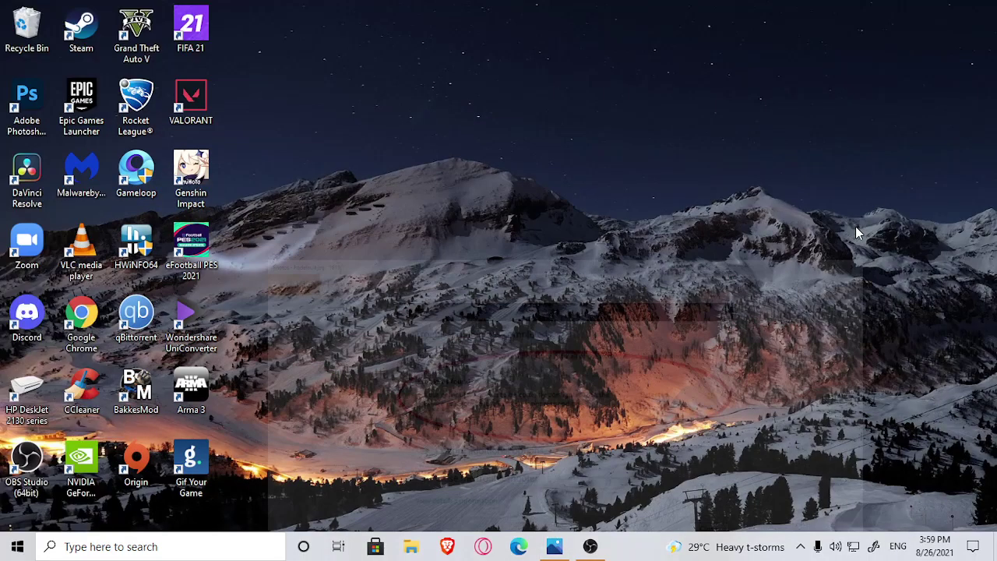
click(800, 547)
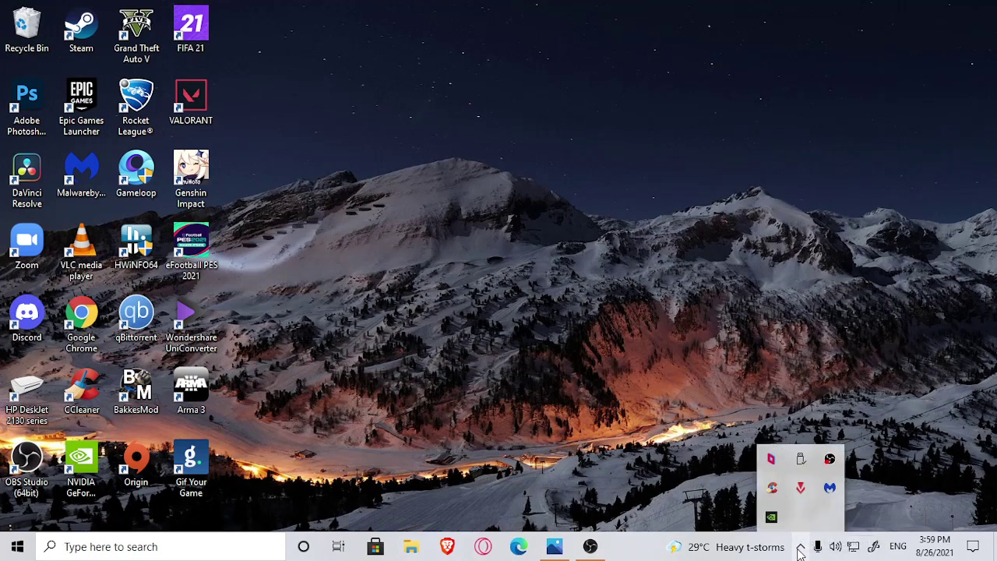
right_click(853, 547)
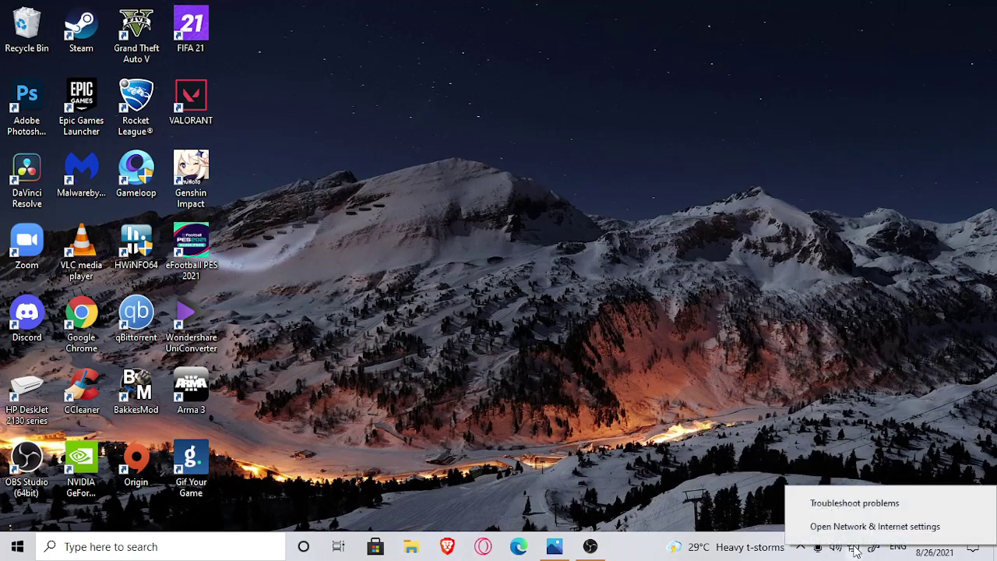
click(855, 527)
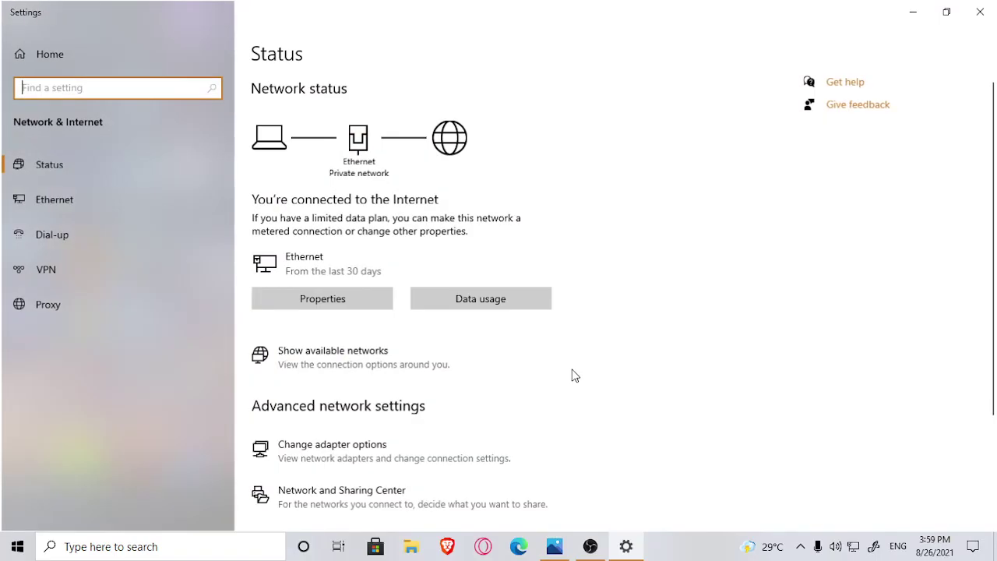
scroll(369, 330, down, 3)
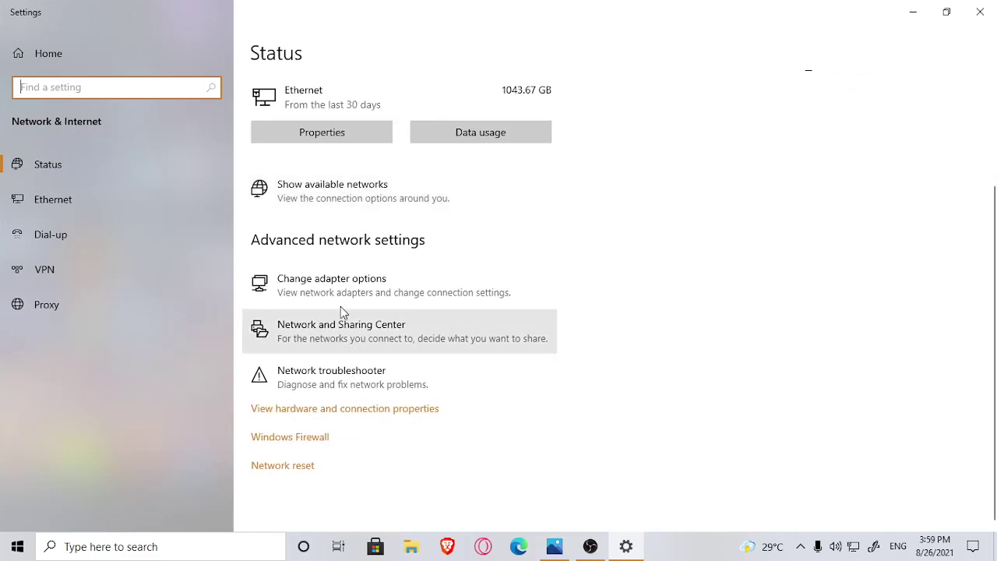
click(328, 285)
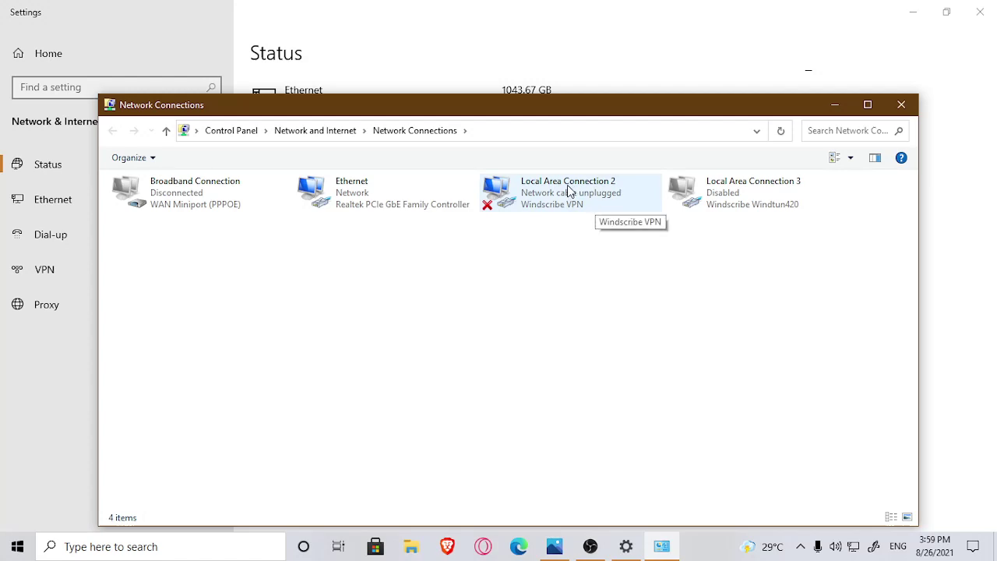
- Launch Windscribe from the Windscribe folder in the Start menu app list
key(super)
scroll(100, 439, down, 15)
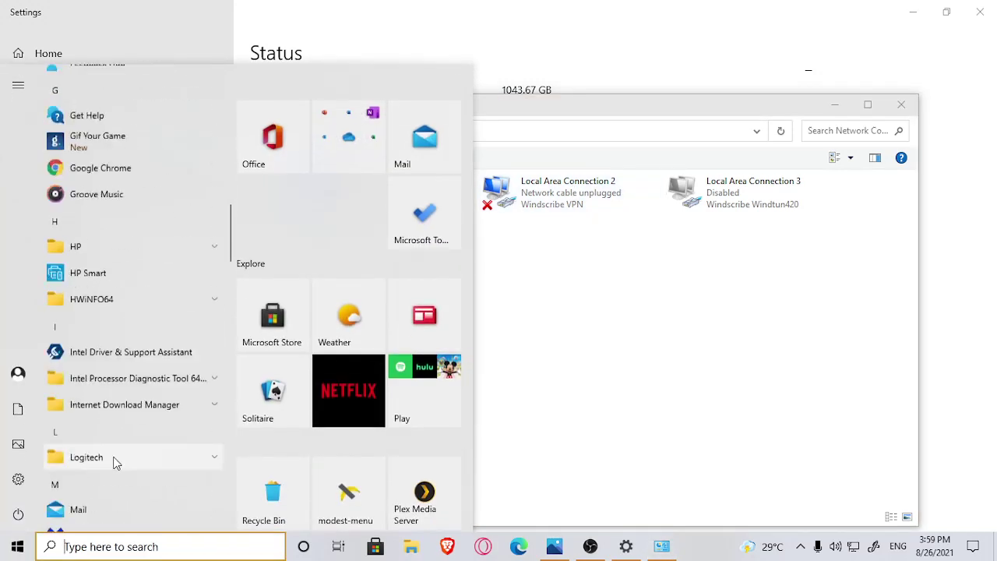
scroll(107, 438, down, 6)
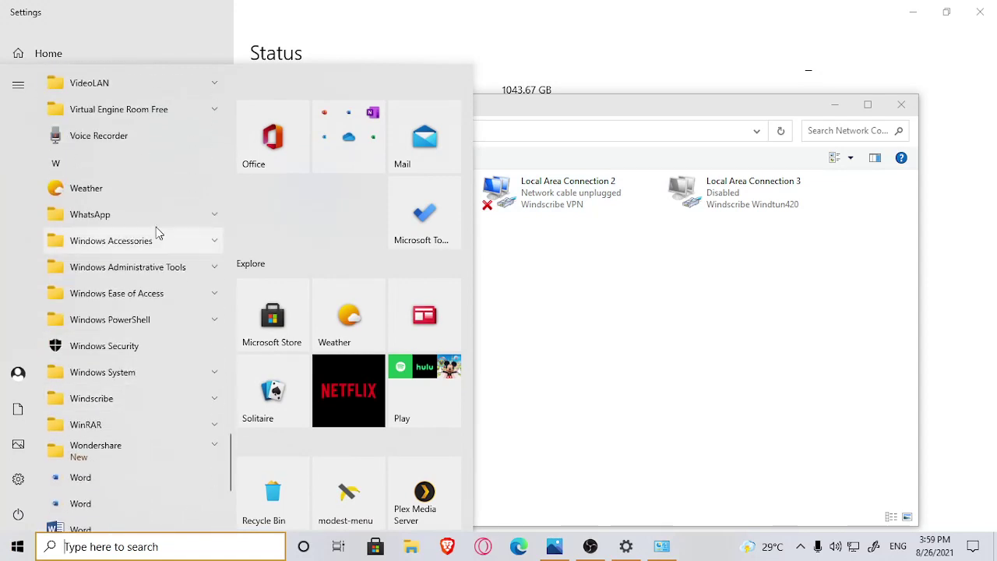
click(154, 399)
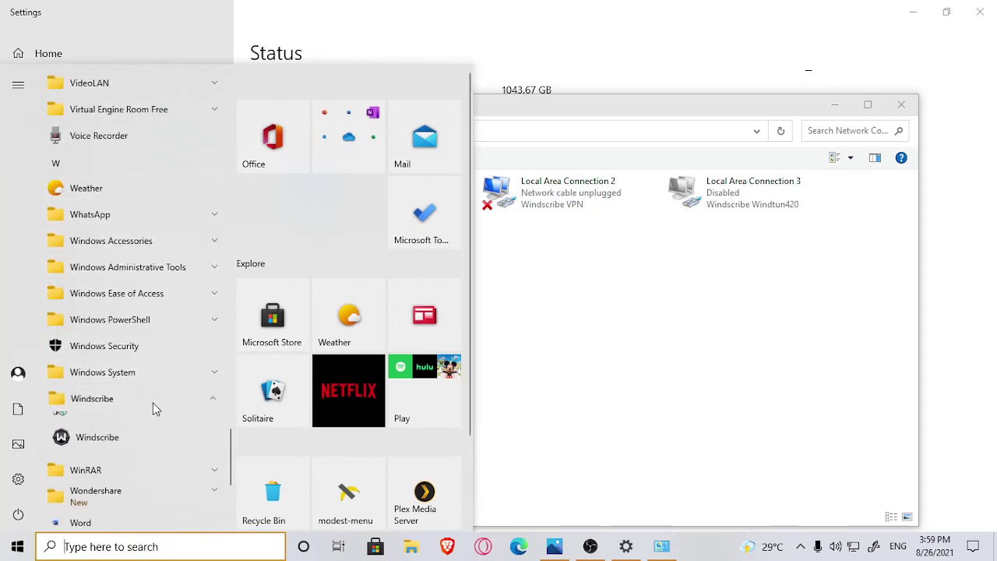
click(116, 453)
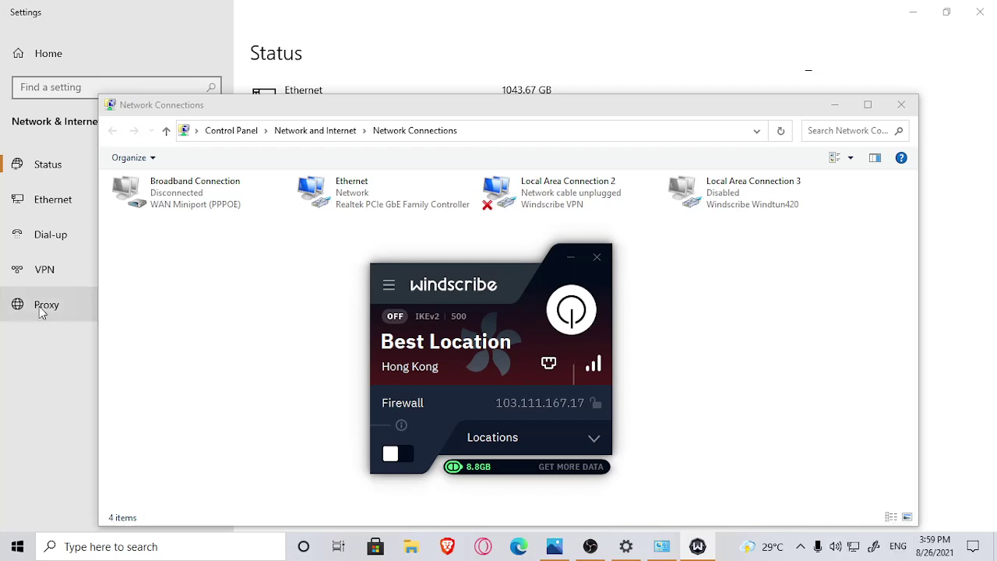
- On the VPN page, turn VPN over metered networks and VPN while roaming on, then back off
click(39, 276)
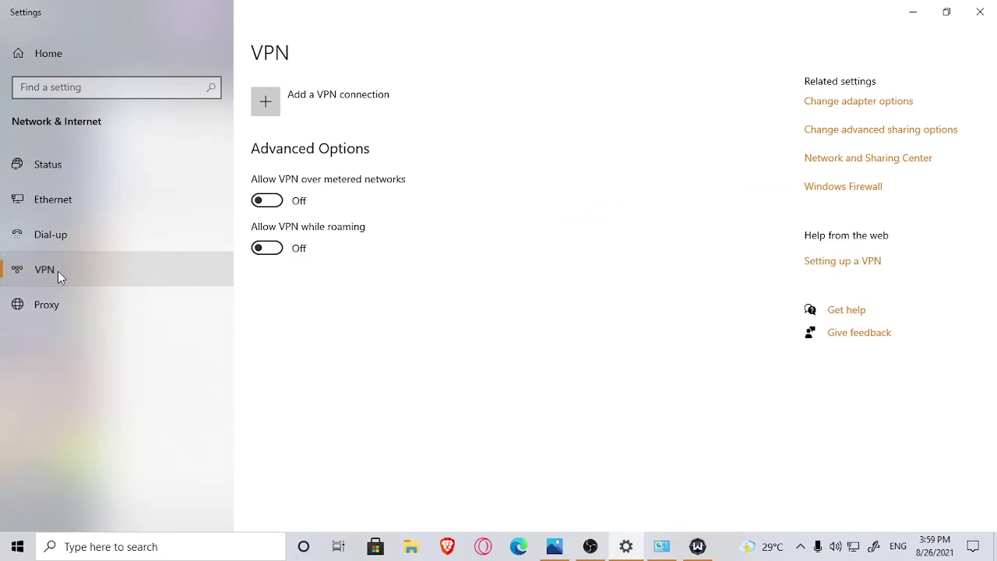
click(269, 201)
click(265, 249)
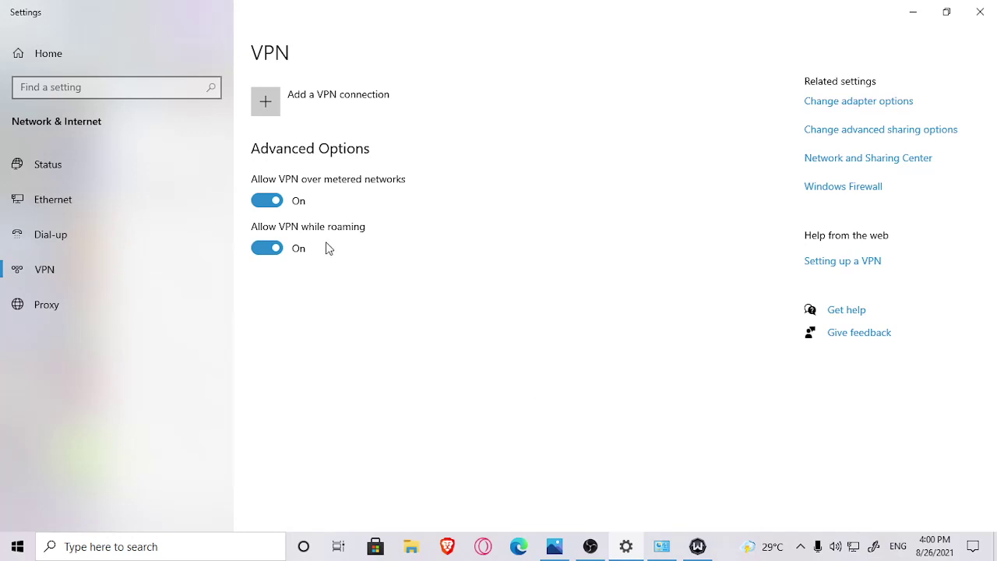
click(266, 200)
click(266, 248)
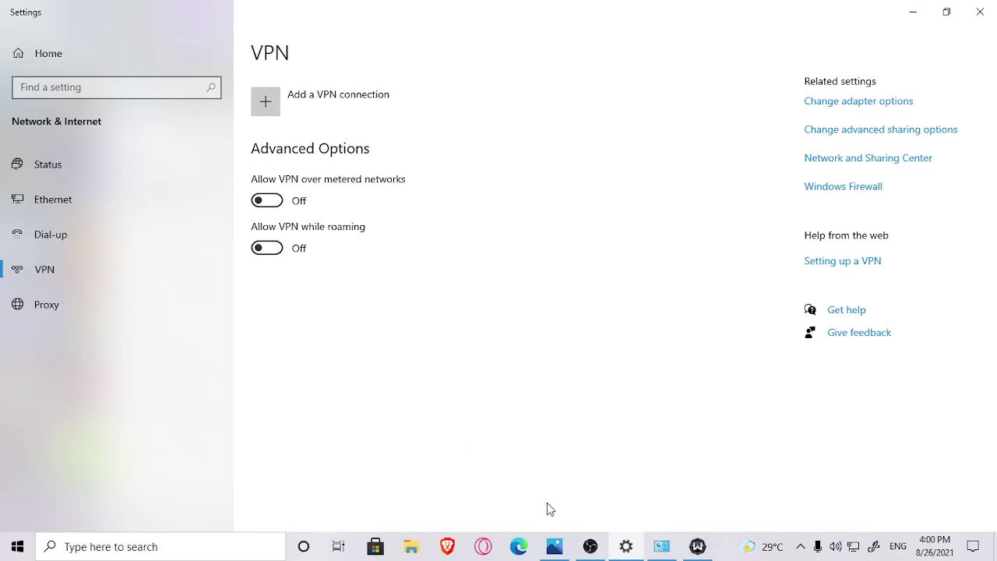
- Connect Windscribe to Best Location (Hong Kong) and restore the Network Connections window
click(698, 546)
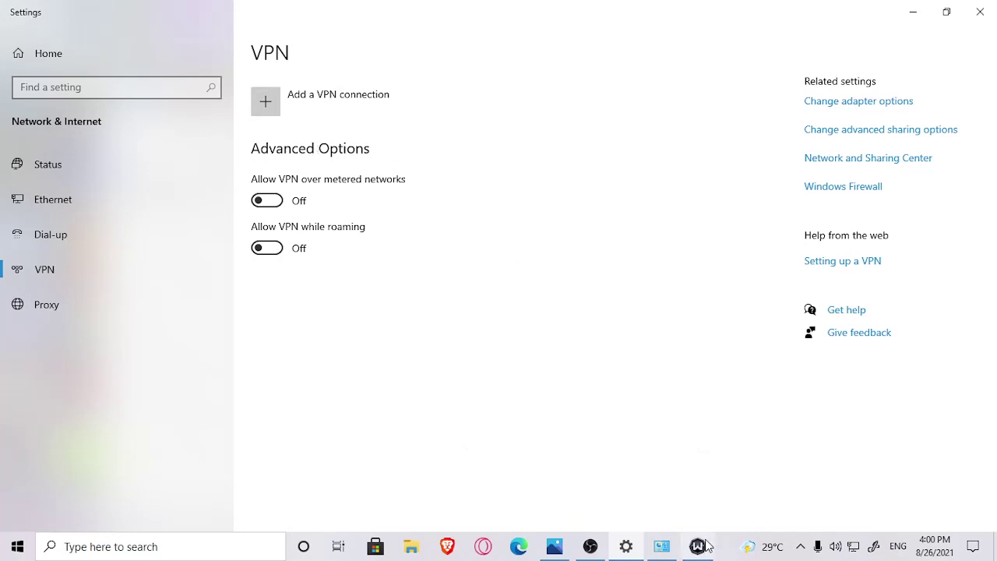
click(571, 314)
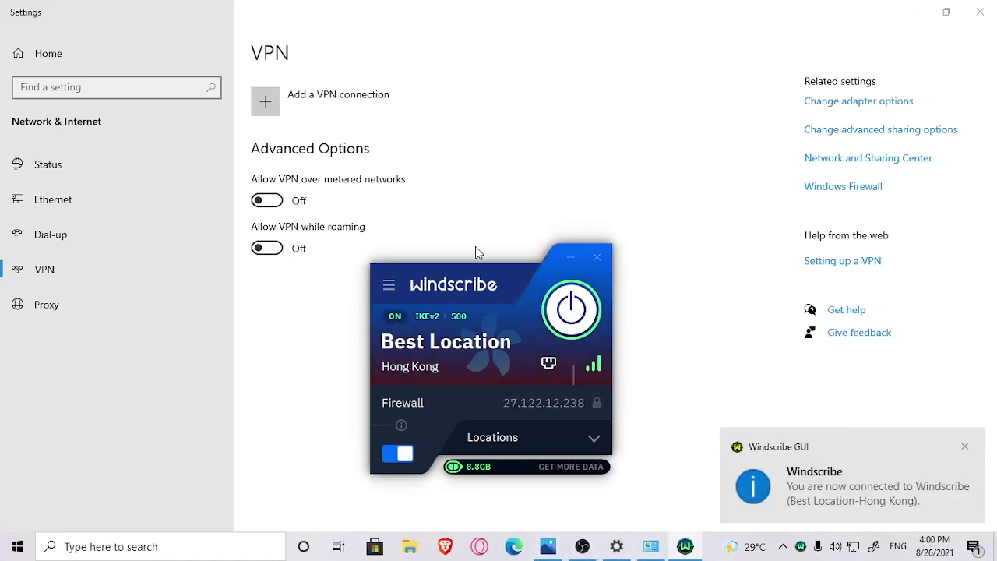
click(651, 546)
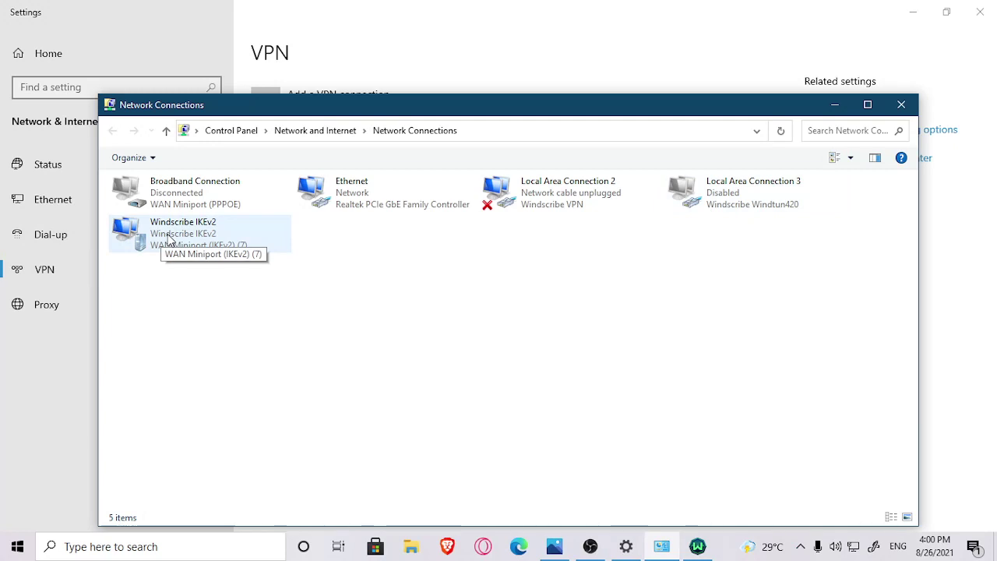
- Inspect the Windscribe IKEv2 connection's context menu, then minimize Network Connections
drag(675, 106, 654, 70)
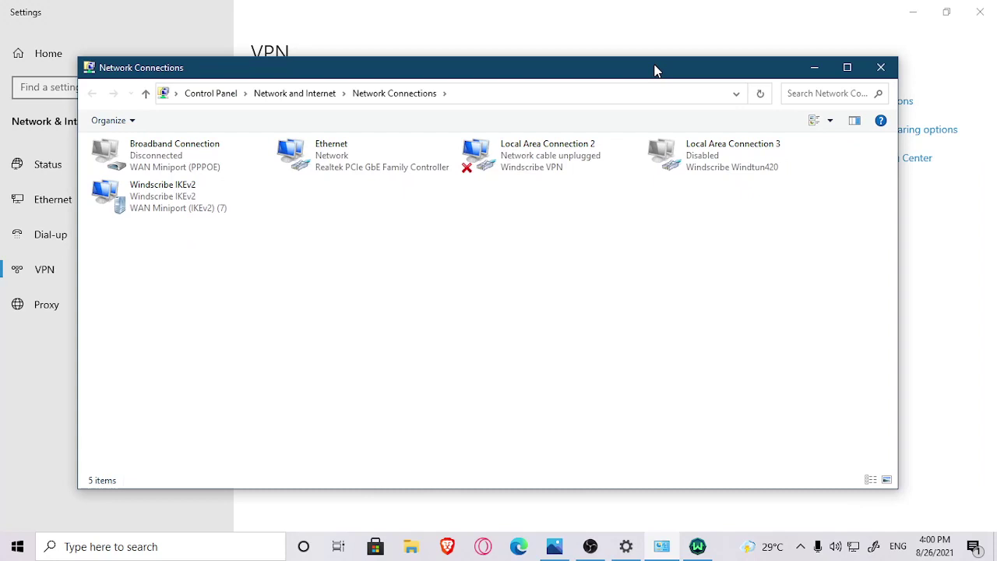
click(196, 215)
right_click(195, 218)
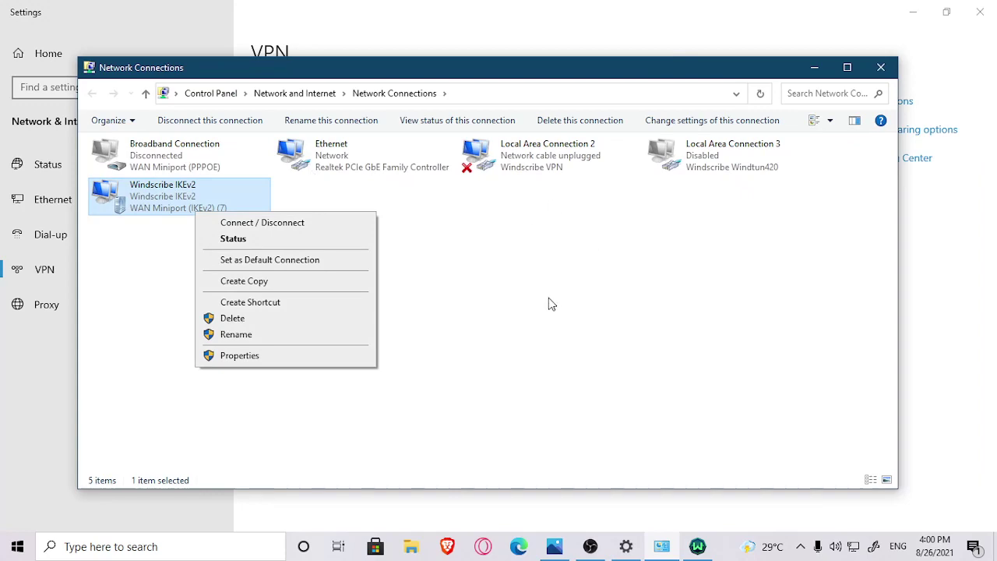
click(815, 69)
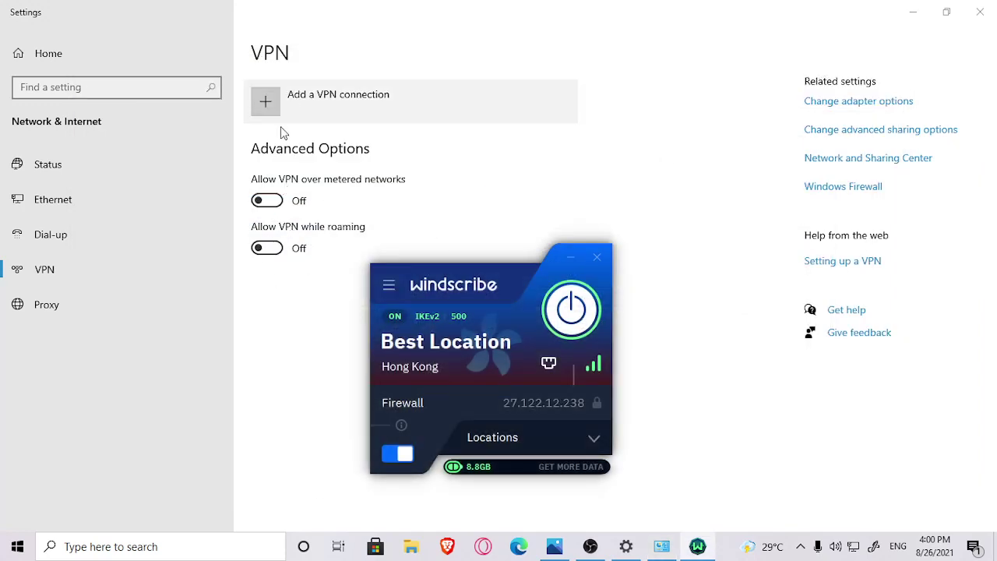
- Close and reopen Settings through the tray network icon, returning to the VPN page showing Windscribe IKEv2 Connected
click(979, 12)
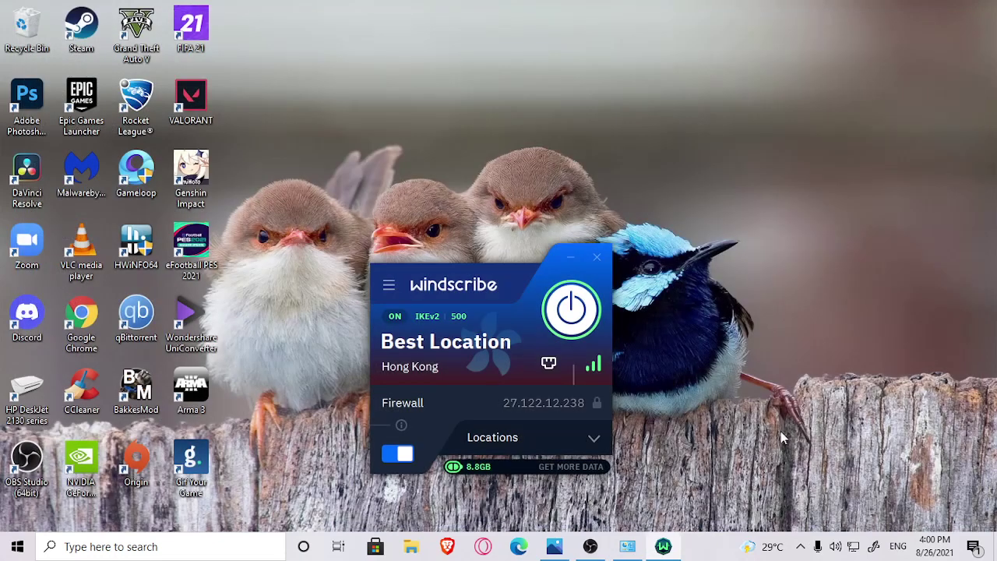
click(799, 546)
click(739, 278)
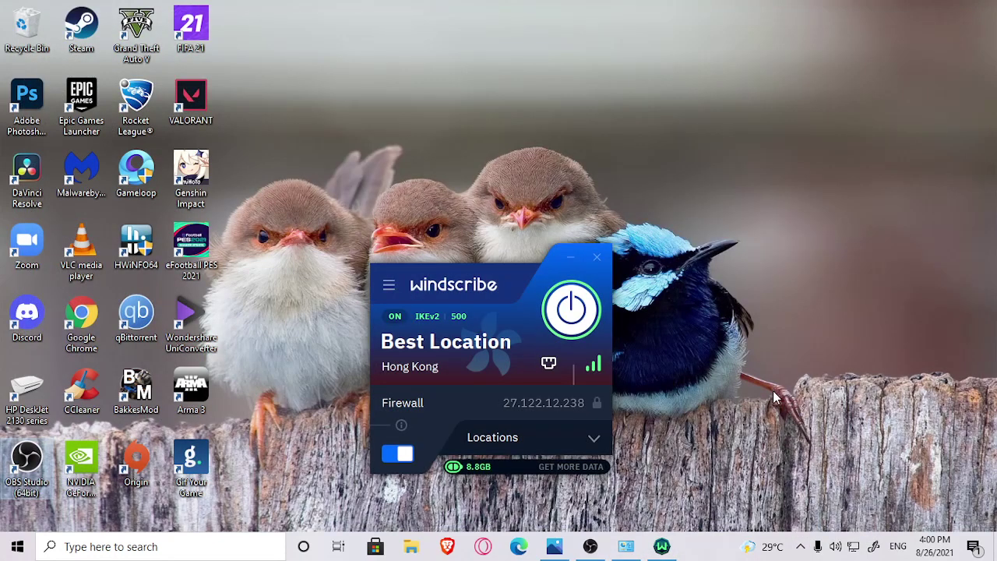
right_click(853, 549)
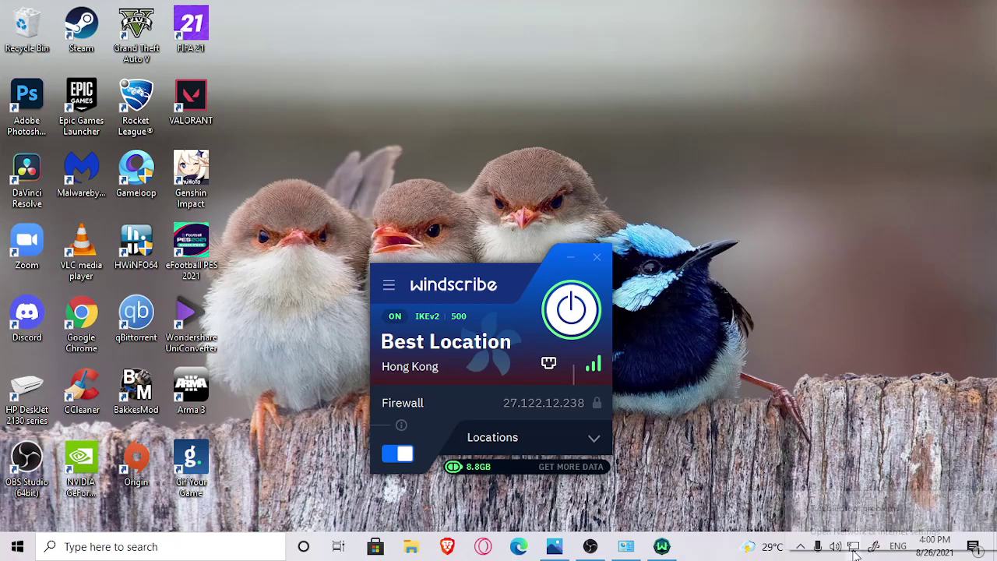
click(864, 532)
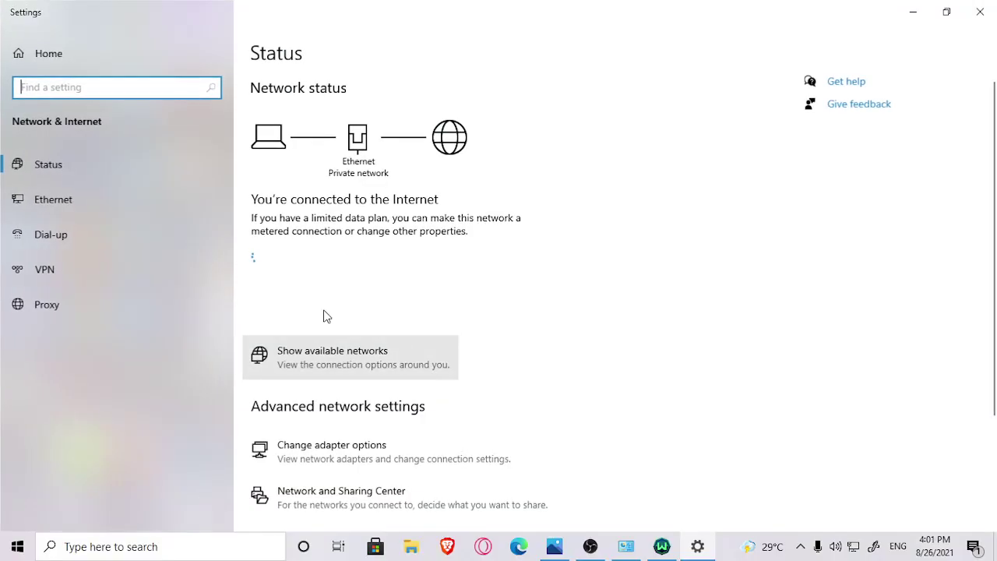
click(45, 270)
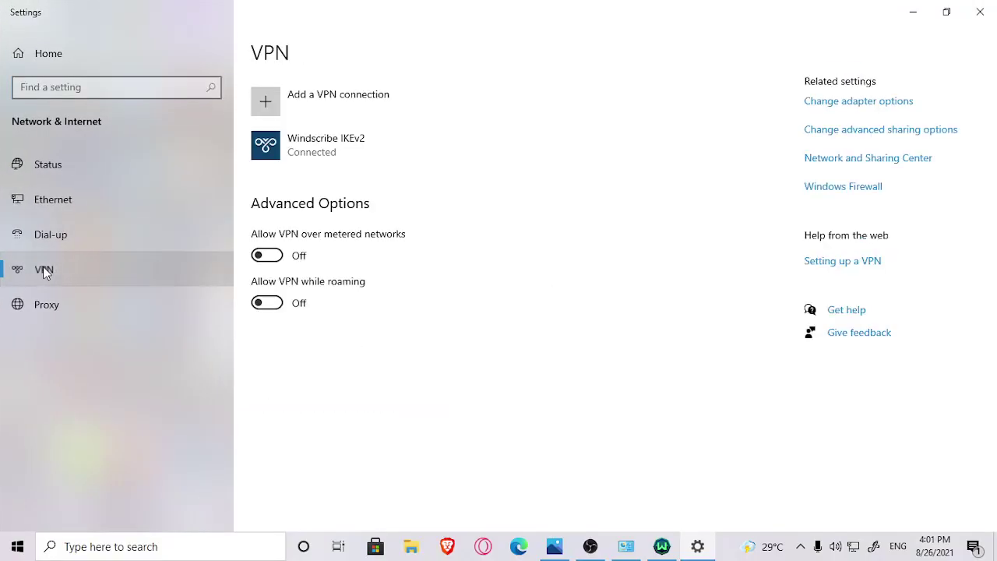
- Disconnect the Windscribe IKEv2 connection and switch off the Windscribe app's VPN
click(347, 160)
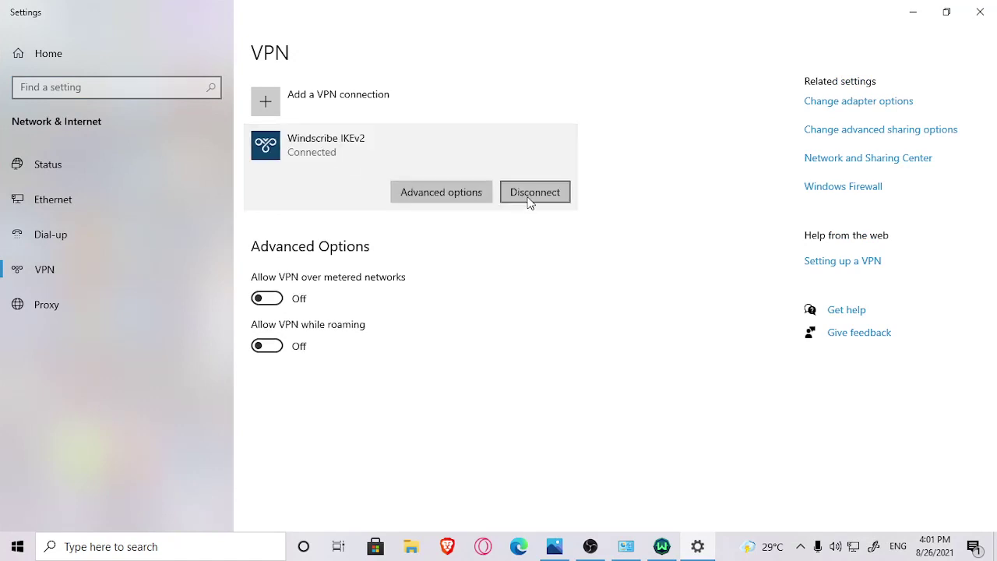
click(529, 201)
click(662, 546)
click(571, 311)
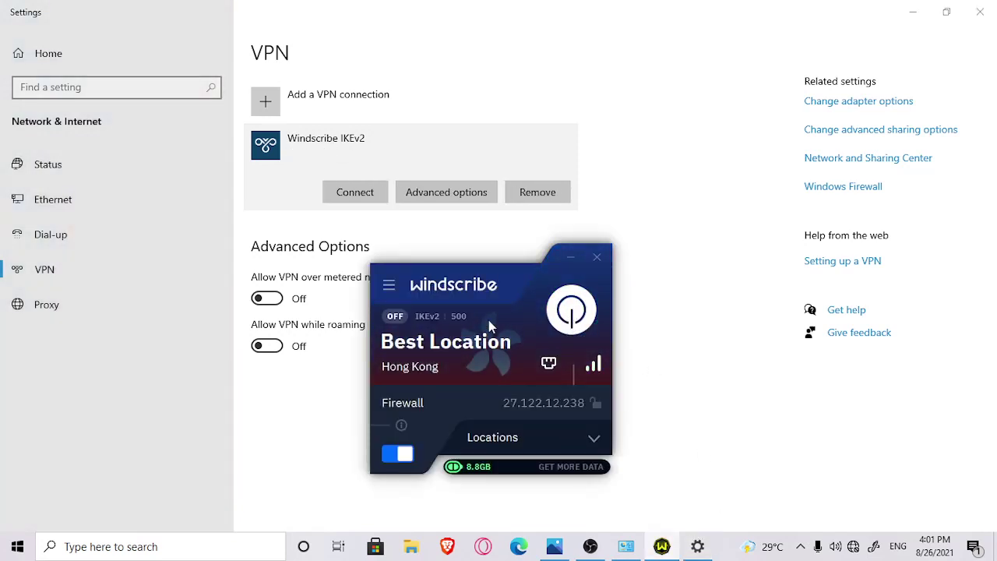
- Remove the Windscribe IKEv2 connection, confirm the removal, and dismiss the notification
click(597, 257)
click(529, 192)
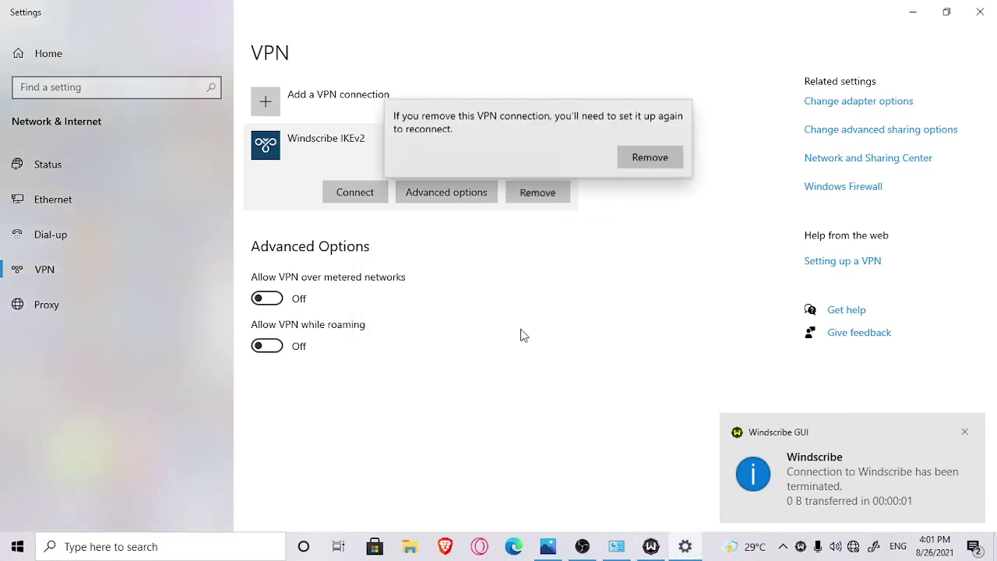
click(653, 157)
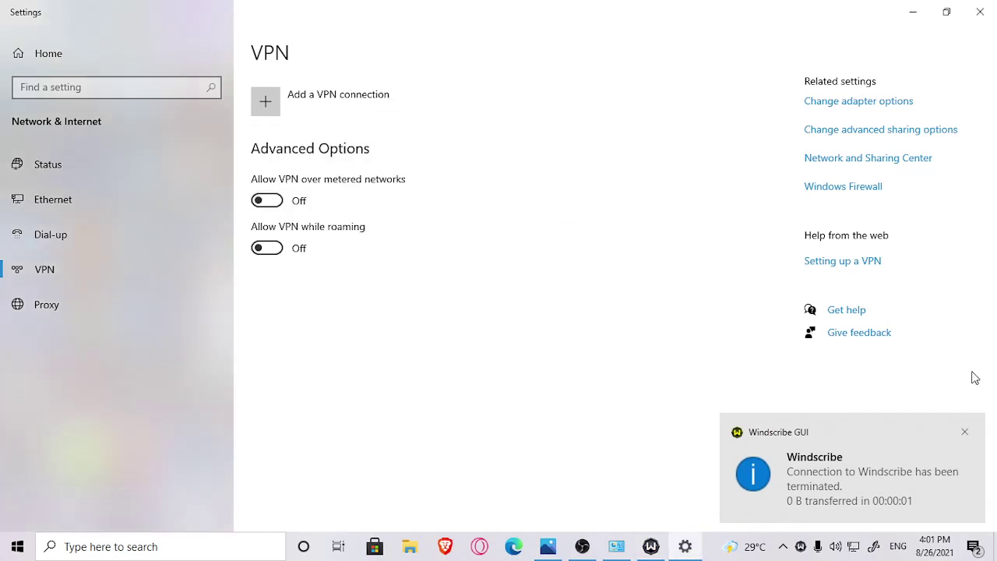
click(966, 431)
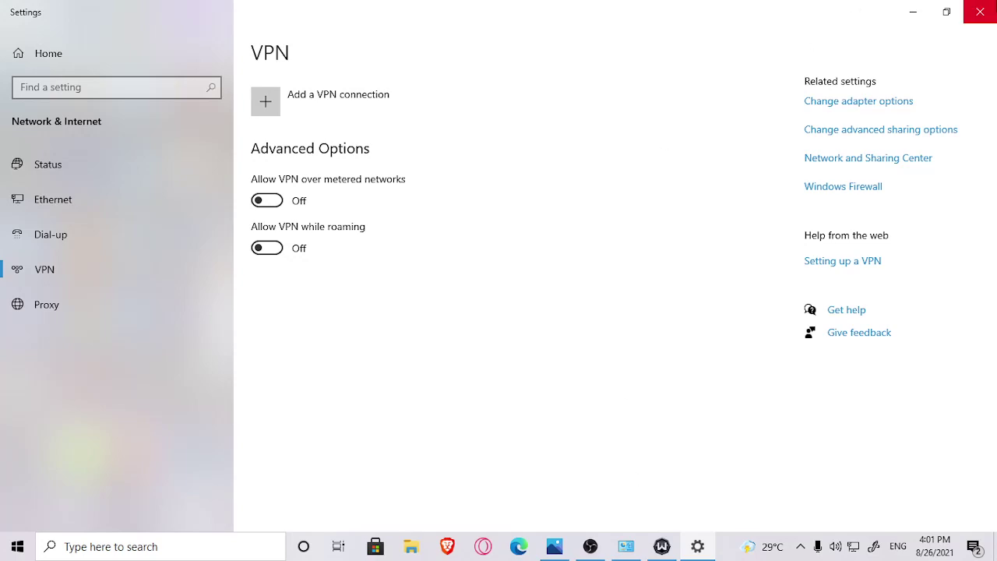
- Close Settings, quit Windscribe by answering Yes to the closing prompt, and restore OBS Studio
click(980, 12)
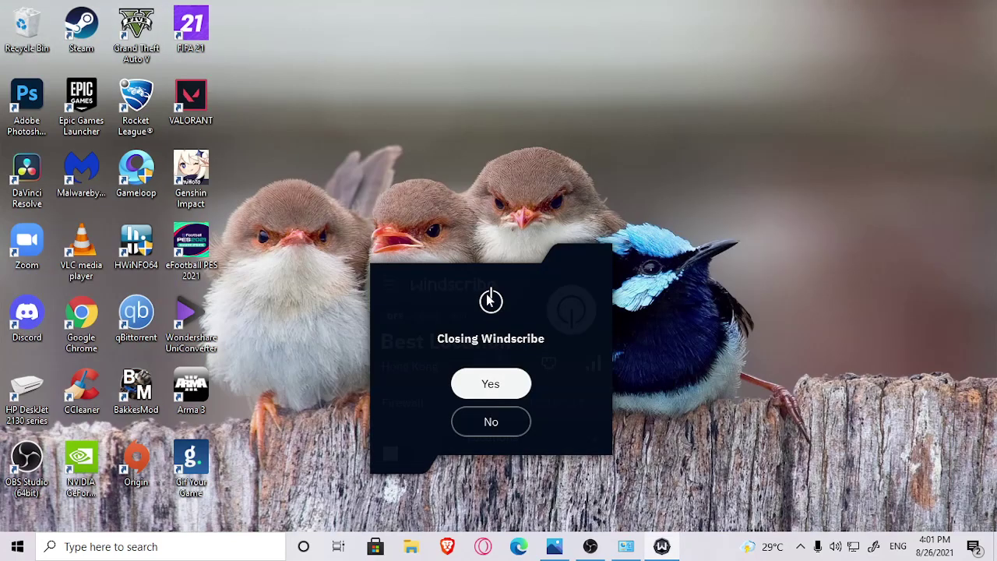
click(488, 384)
click(594, 547)
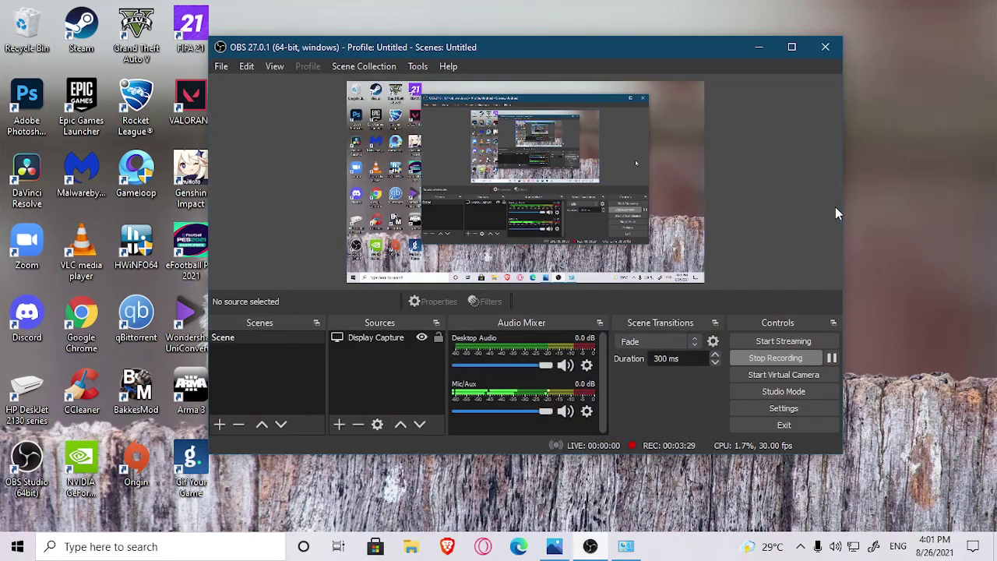